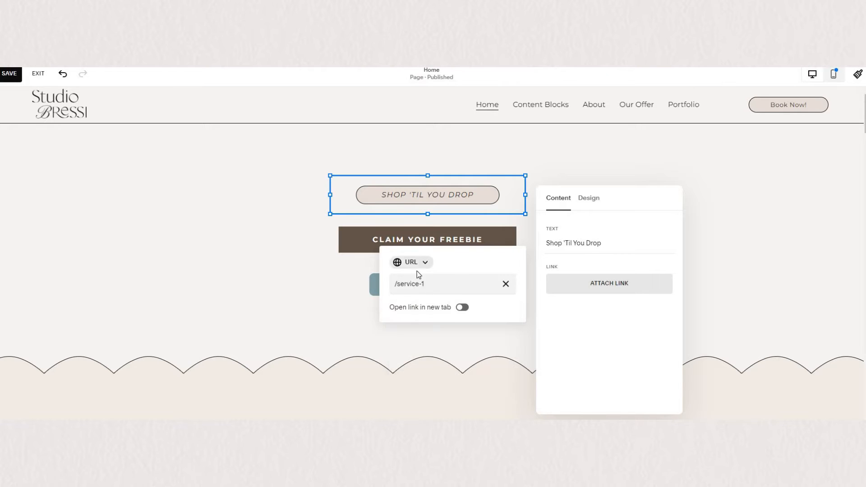
Step: Review the available link types and attach the /service-1 page as the Shop 'Til You Drop button's link
left_click(416, 264)
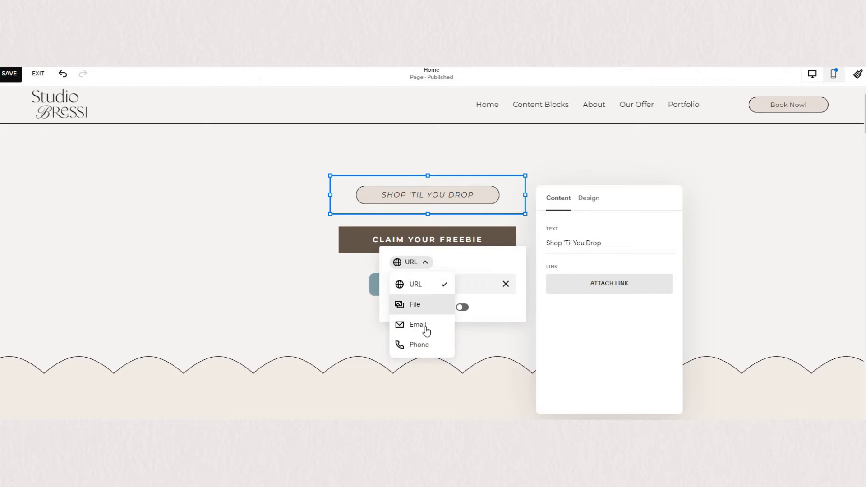
left_click(570, 324)
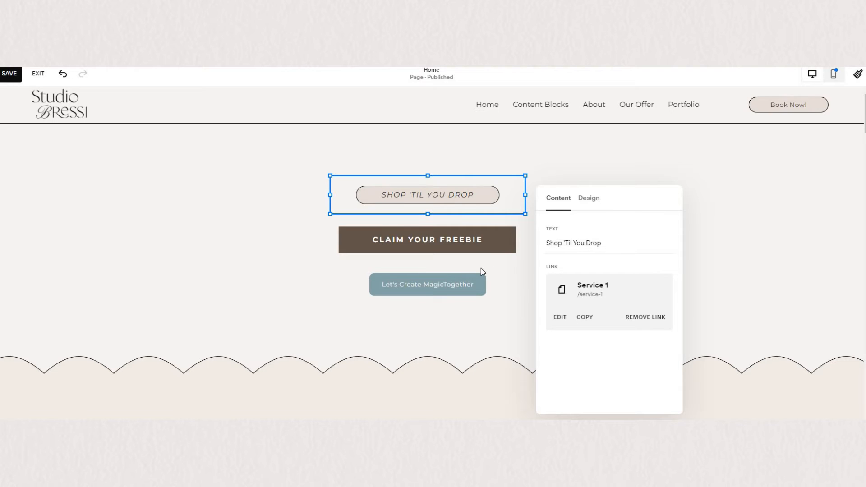
Step: Review the primary, secondary and tertiary style choices for the Shop 'Til You Drop button, keeping Primary Button
left_click(590, 204)
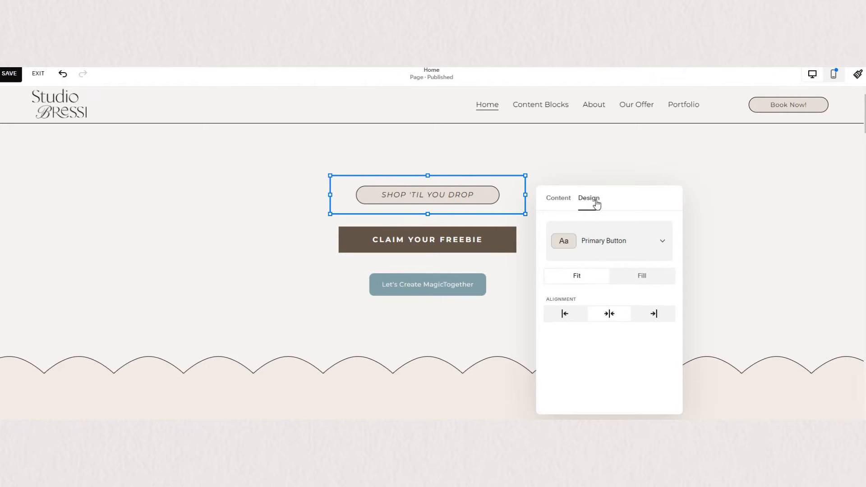
left_click(612, 244)
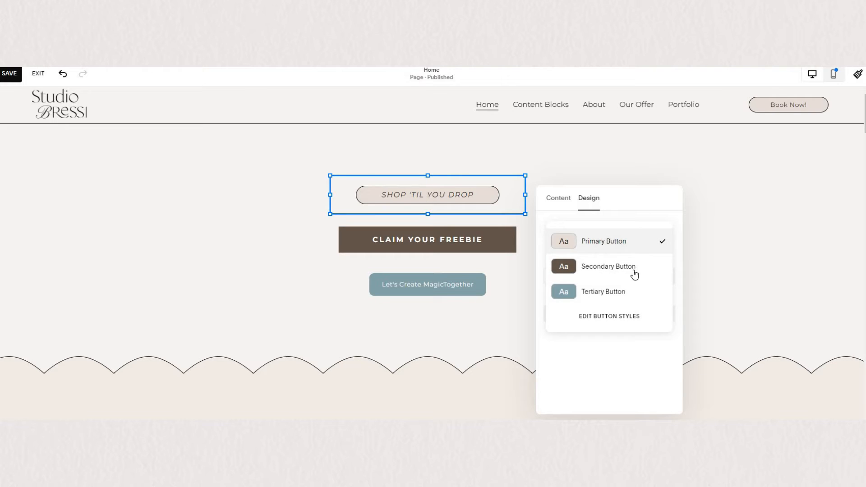
left_click(600, 273)
left_click(601, 251)
left_click(602, 267)
left_click(599, 246)
left_click(595, 199)
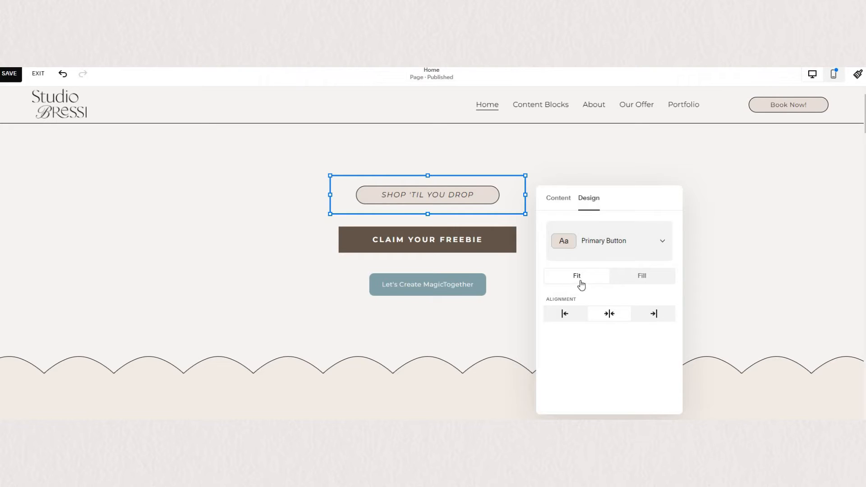
Step: Set the Shop 'Til You Drop button to Fill and widen its block equally on both sides
left_click(644, 280)
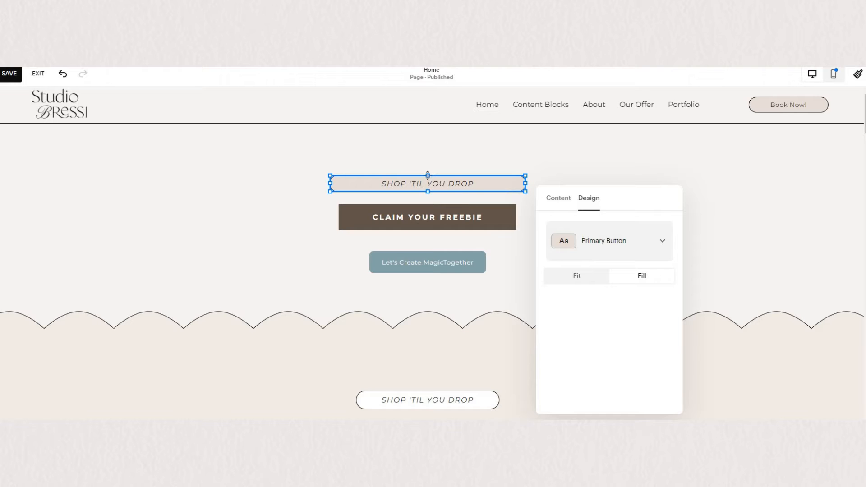
mouse_move(428, 175)
left_mouse_down()
mouse_move(433, 134)
mouse_move(430, 179)
left_mouse_up()
left_click_drag(330, 184, 132, 185)
left_click_drag(526, 184, 724, 185)
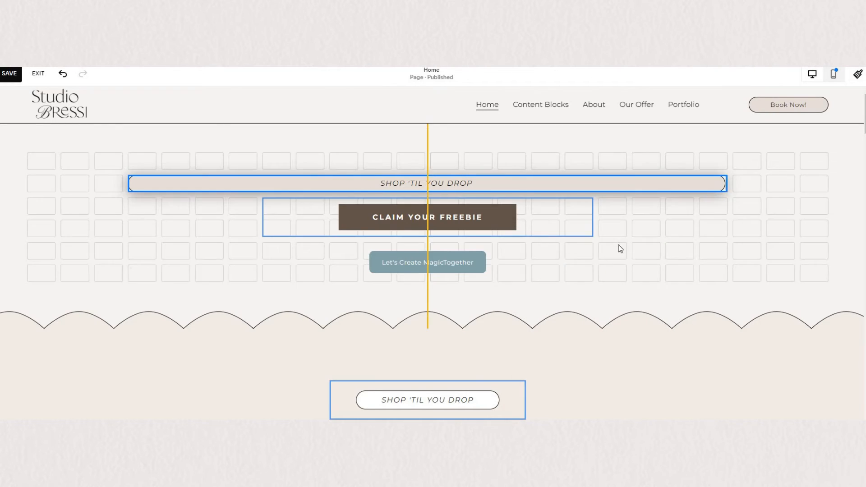
left_click(621, 249)
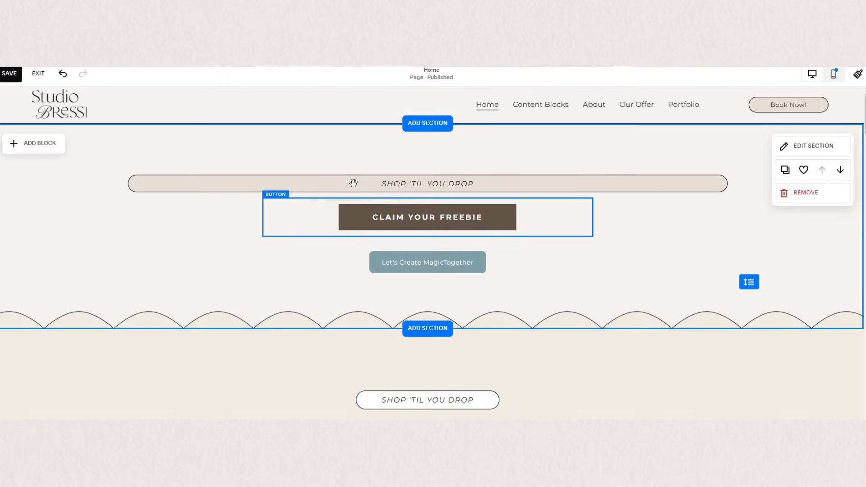
Step: Set the Shop 'Til You Drop button to Fit, try the other alignments, and align it to the center
left_click(141, 158)
left_click(140, 156)
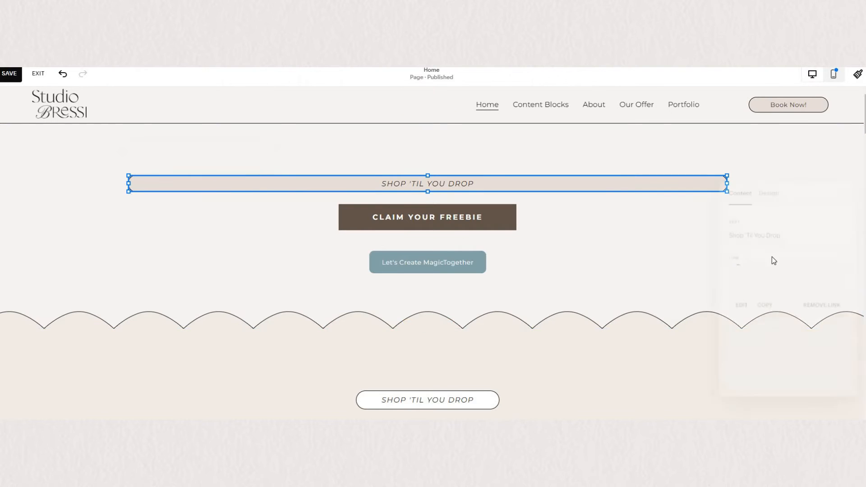
left_click(768, 187)
left_click(759, 269)
left_click(749, 304)
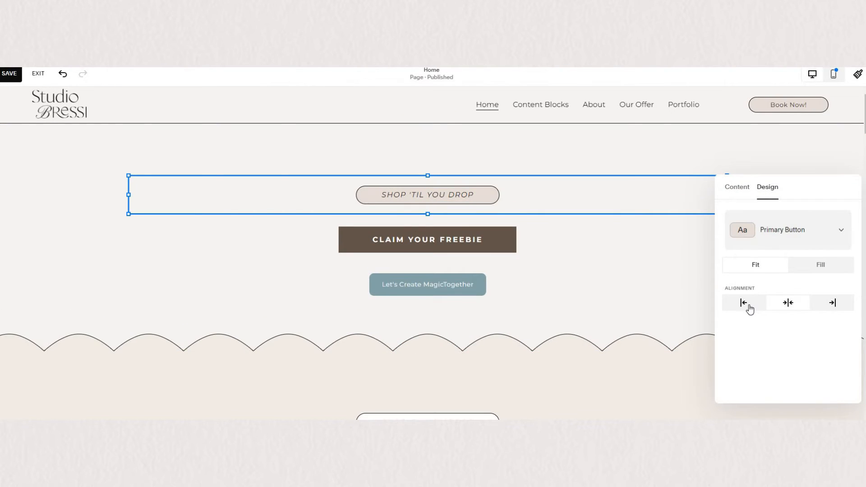
left_click(830, 309)
left_click(758, 346)
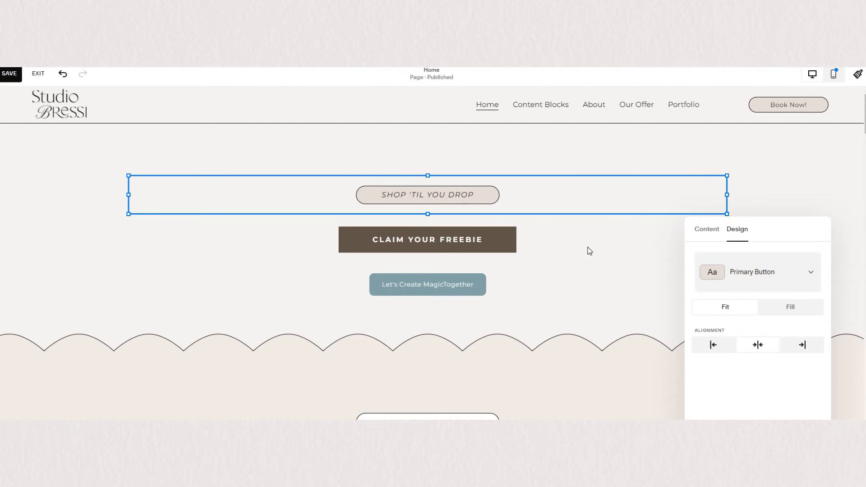
left_click(523, 227)
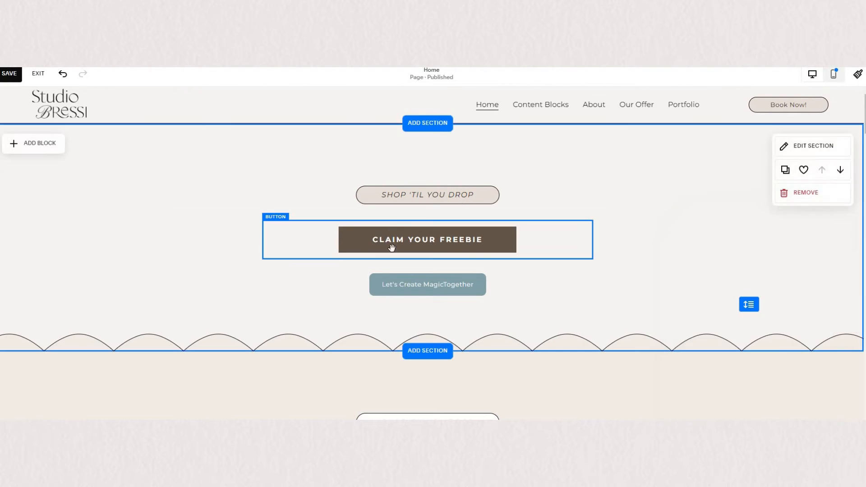
Step: View the quick style choices for the Claim Your Freebie button without changing its style
left_click(294, 222)
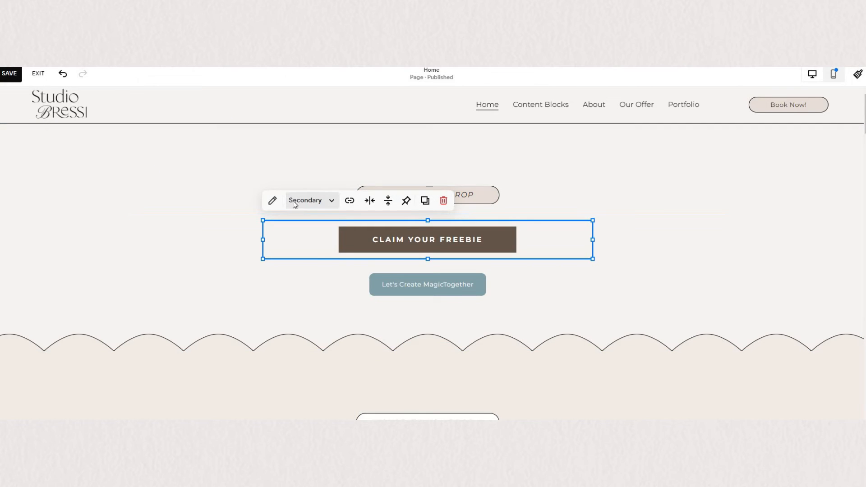
left_click(305, 202)
left_click(561, 272)
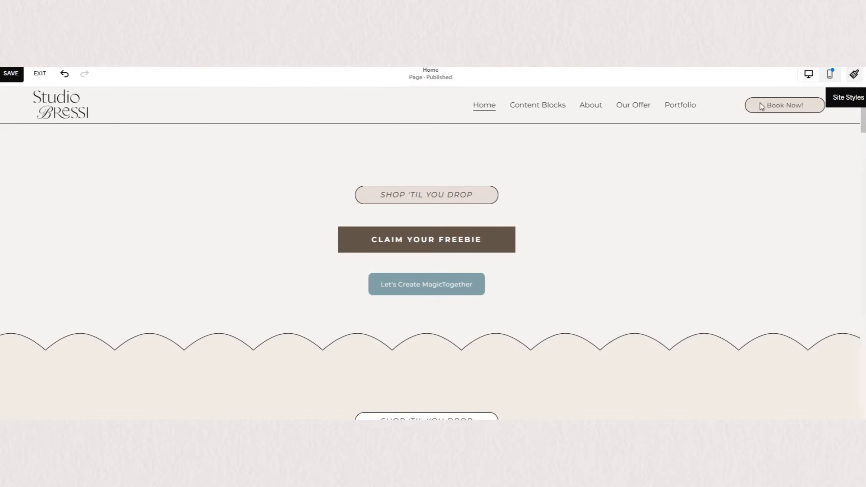
Step: Open the site-wide button styles and compare the Primary, Secondary and Tertiary types, returning to Primary
left_click(857, 76)
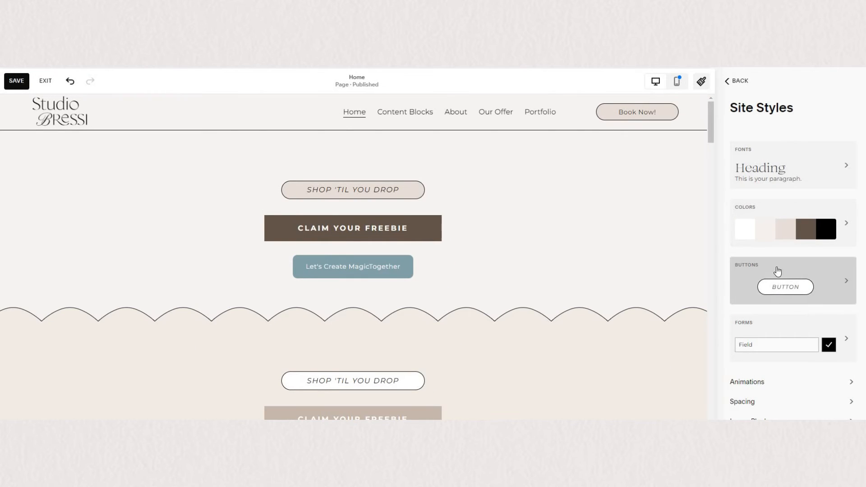
left_click(824, 292)
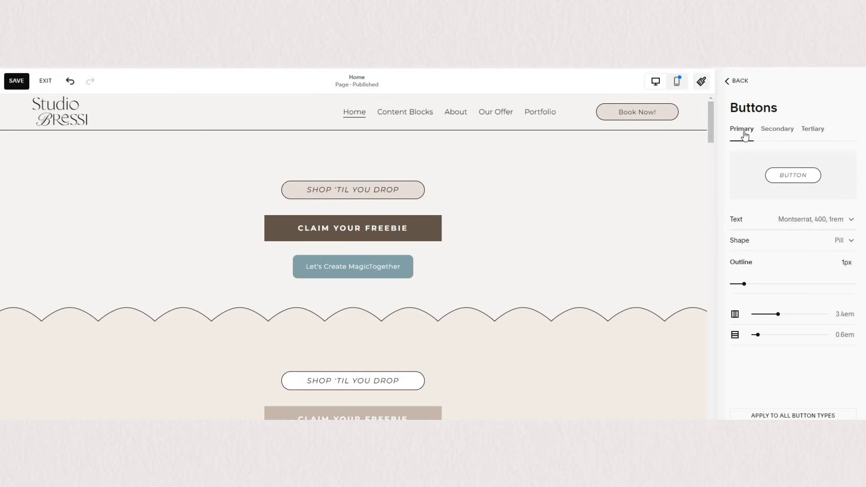
left_click(775, 136)
left_click(815, 135)
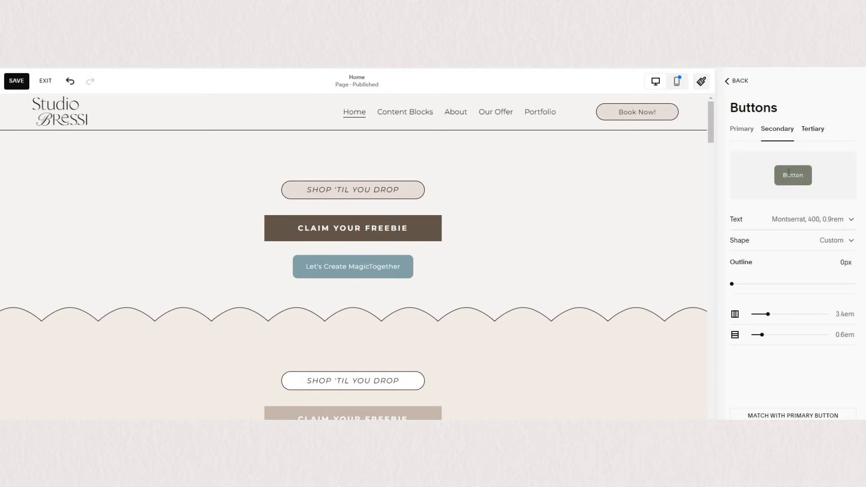
left_click(737, 135)
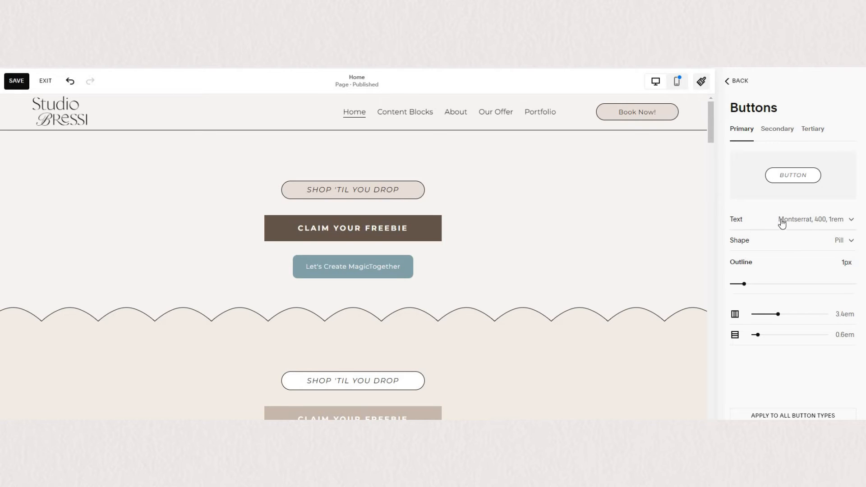
Step: Examine the primary button's text settings: font, style, weight, size, letter spacing and text transform
left_click(786, 224)
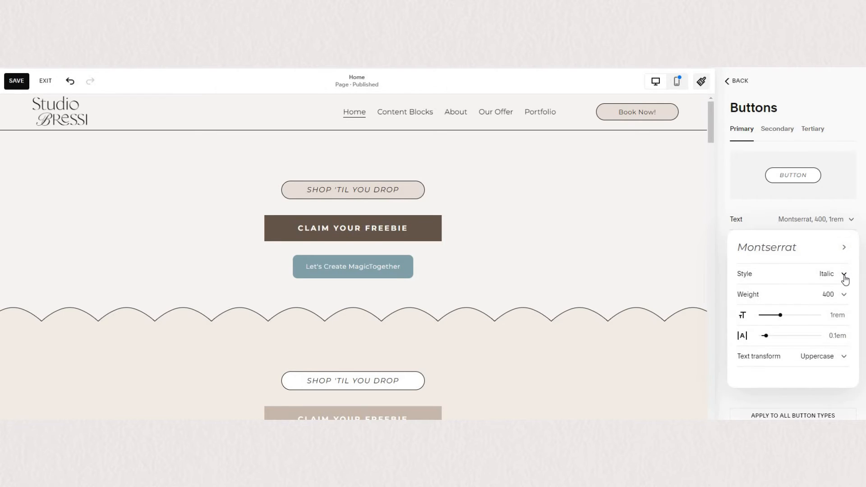
left_click(801, 279)
left_click(778, 259)
left_click(826, 278)
left_click(834, 298)
left_click(790, 298)
left_click(798, 324)
left_click_drag(781, 315, 766, 336)
left_click(812, 356)
left_click(773, 337)
left_click(806, 358)
left_click(802, 395)
left_click(800, 357)
left_click(792, 334)
left_click(848, 230)
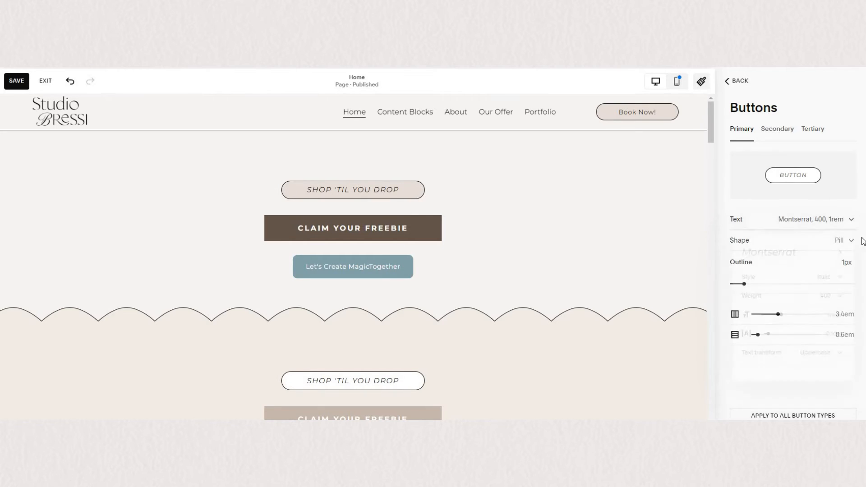
Step: Try the rounded rectangle, oval and petal shapes on the primary button, and return it to Pill
left_click(830, 241)
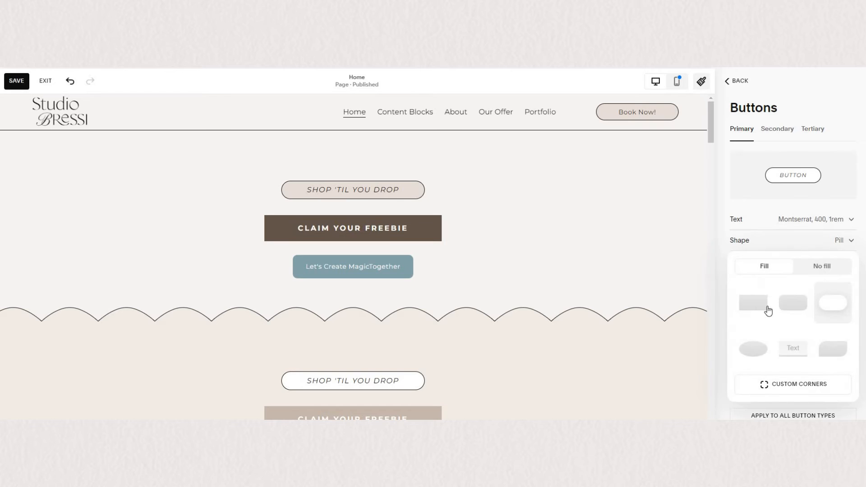
left_click(796, 307)
left_click(752, 307)
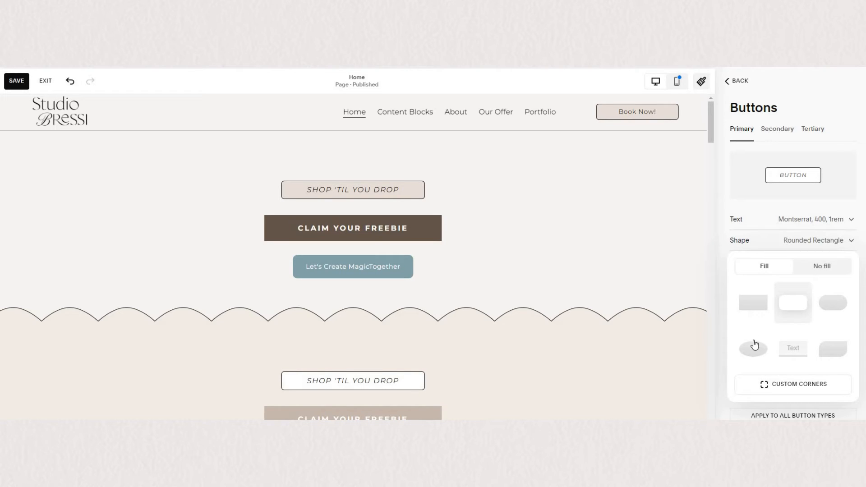
left_click(753, 350)
left_click(832, 350)
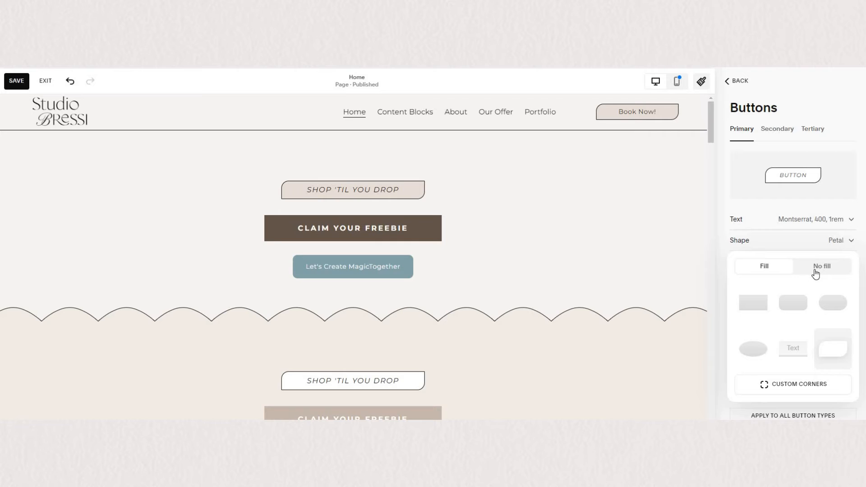
left_click(833, 302)
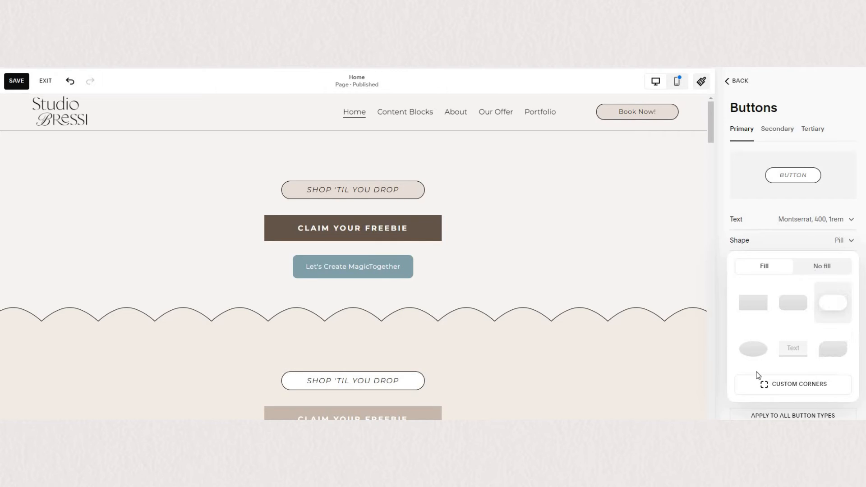
Step: Try custom corners with a separate radius per corner on the primary button, and undo the change
left_click(766, 387)
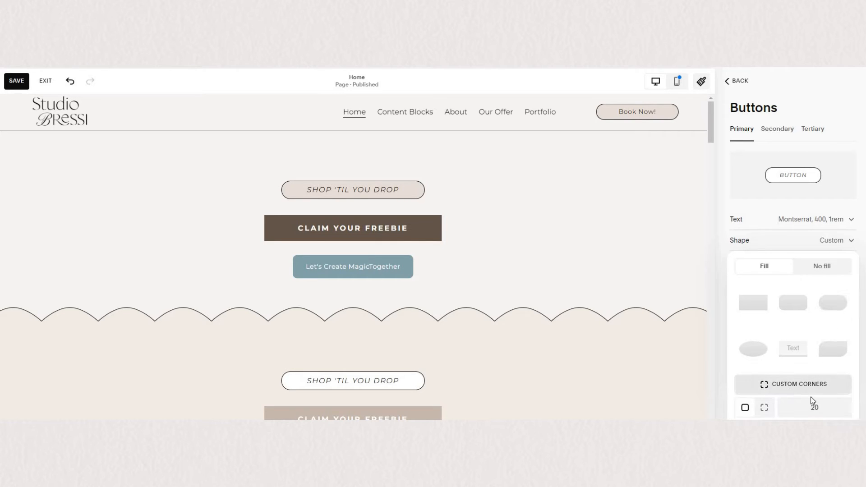
left_click(770, 410)
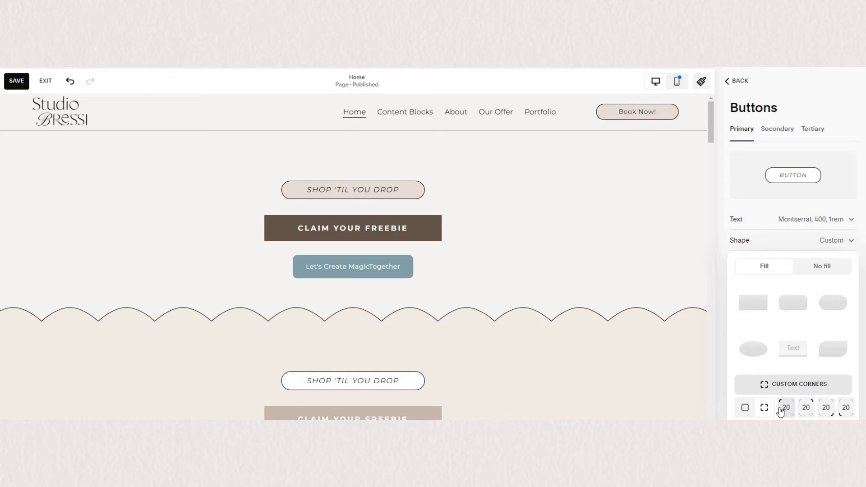
key("BackSpace")
key("ctrl+z")
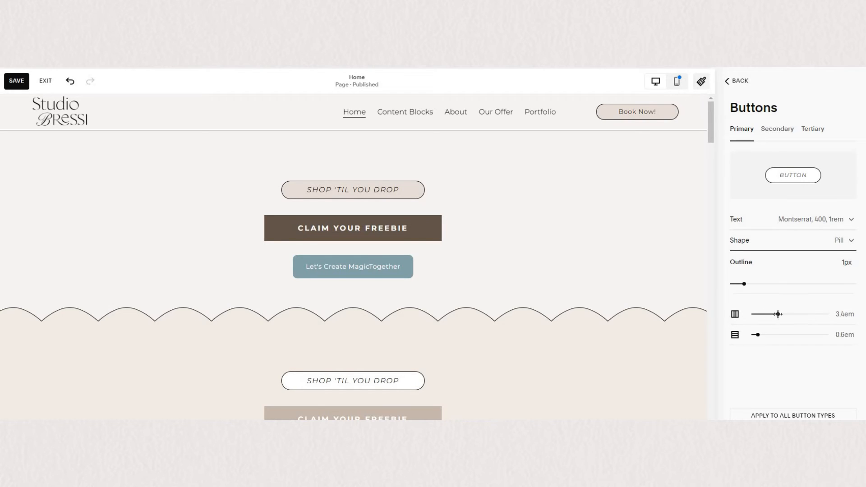
Step: Set the primary button's horizontal padding to 2.6em and vertical padding to 0.7em, and check the secondary and tertiary styles
left_click_drag(787, 314, 758, 335)
left_click_drag(778, 314, 773, 315)
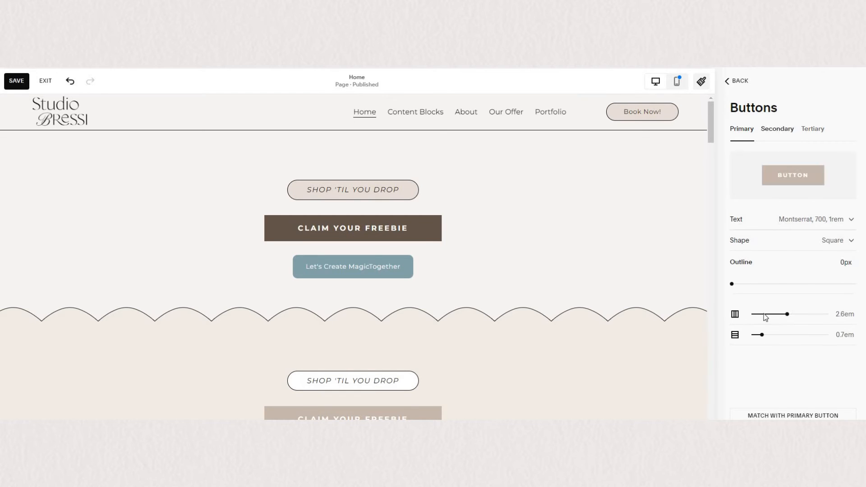
left_click(812, 131)
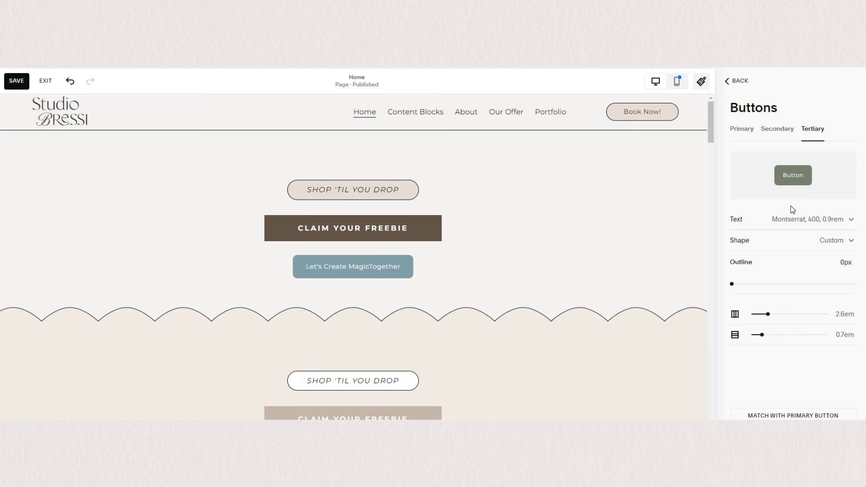
left_click(736, 81)
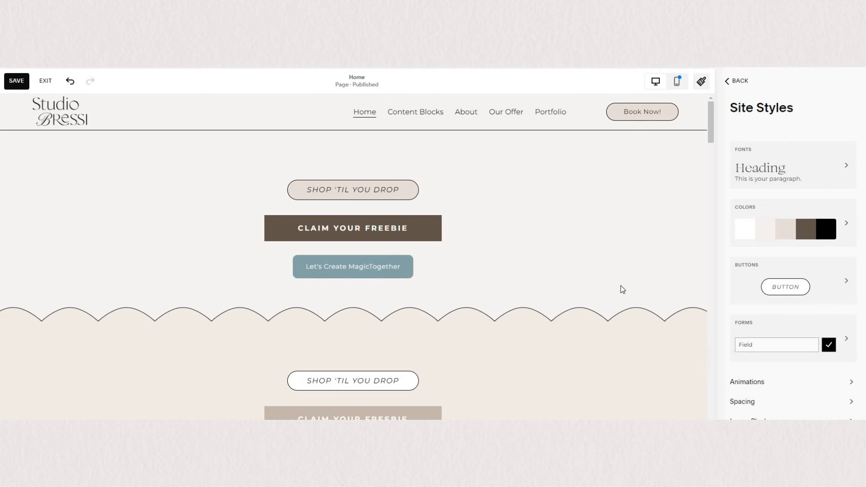
Step: Check which color themes the page's sections use, and open the Light 2 theme's color settings
left_click(751, 220)
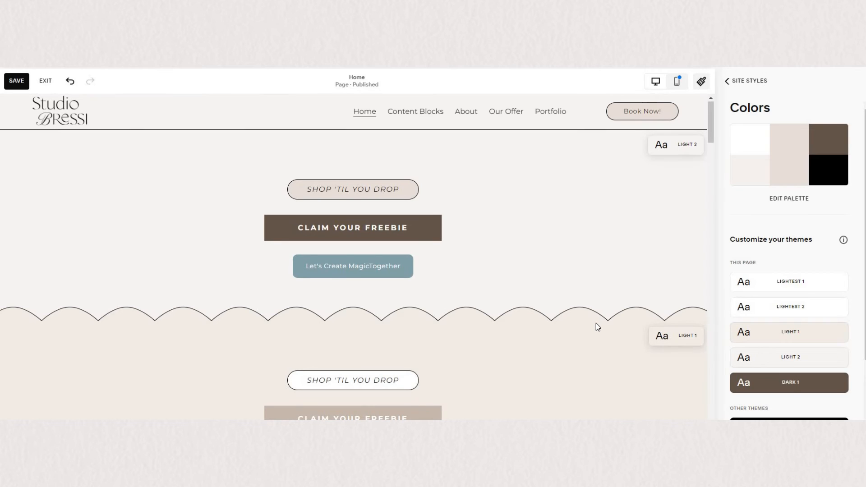
scroll(598, 327, "down", 2)
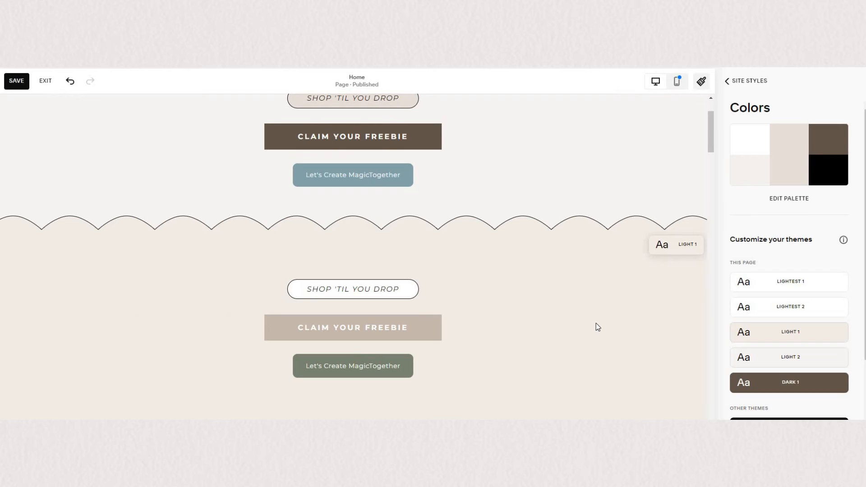
scroll(598, 327, "up", 2)
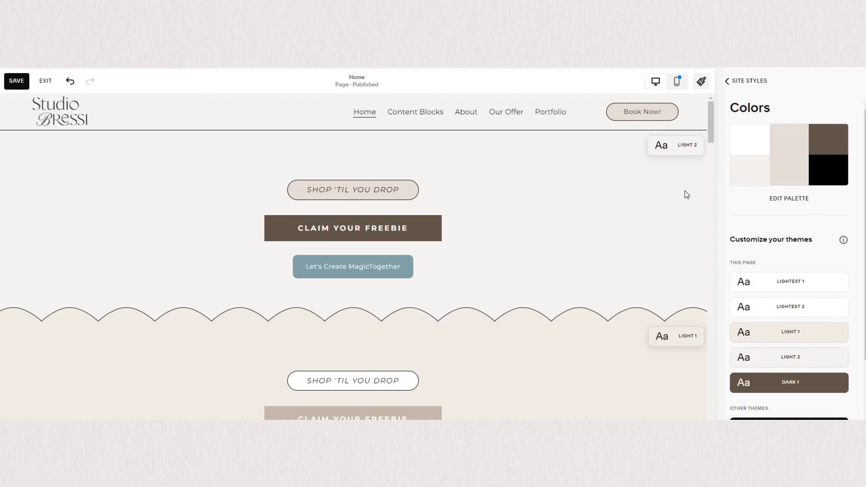
left_click(837, 359)
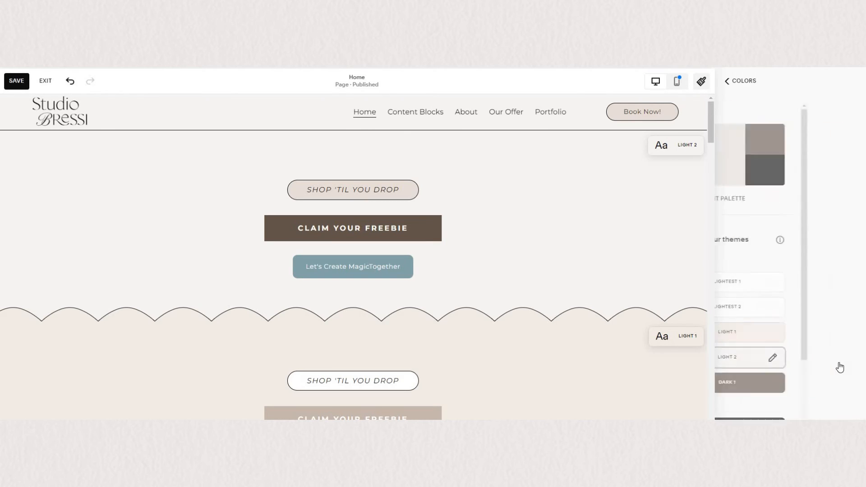
scroll(730, 302, "down", 3)
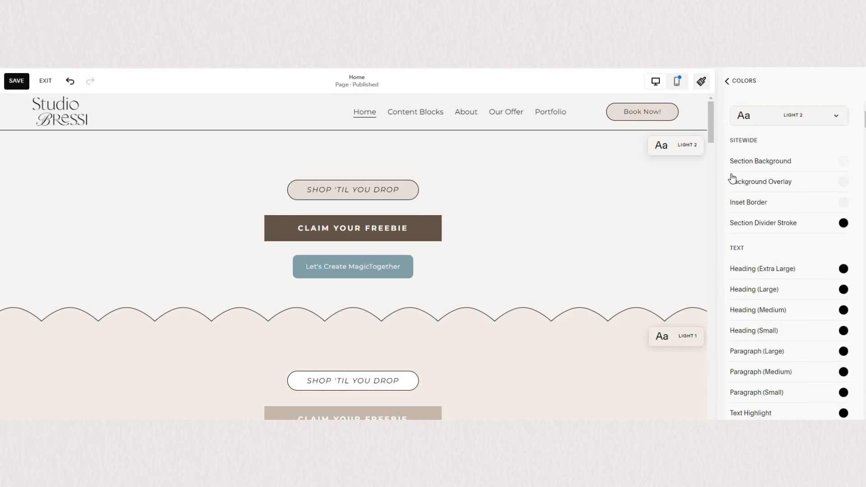
Step: Try a different palette color for the Light 2 theme's primary button background, and undo the change
scroll(728, 333, "down", 10)
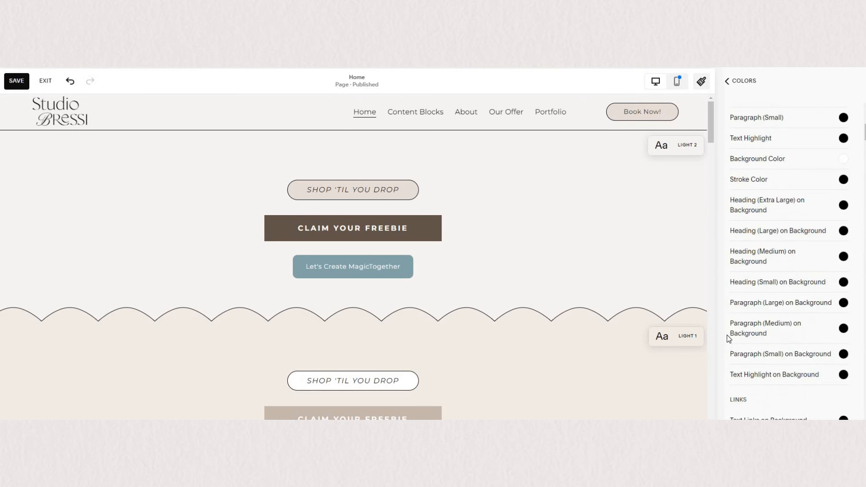
scroll(728, 288, "down", 2)
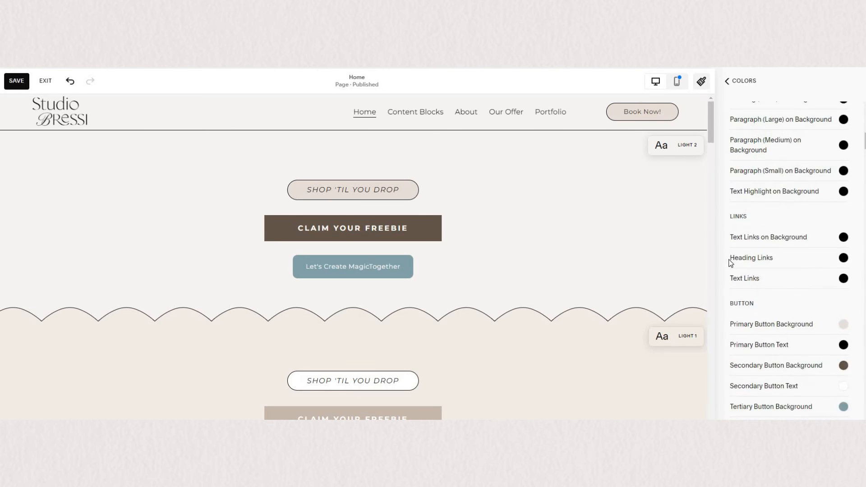
double_click(762, 261)
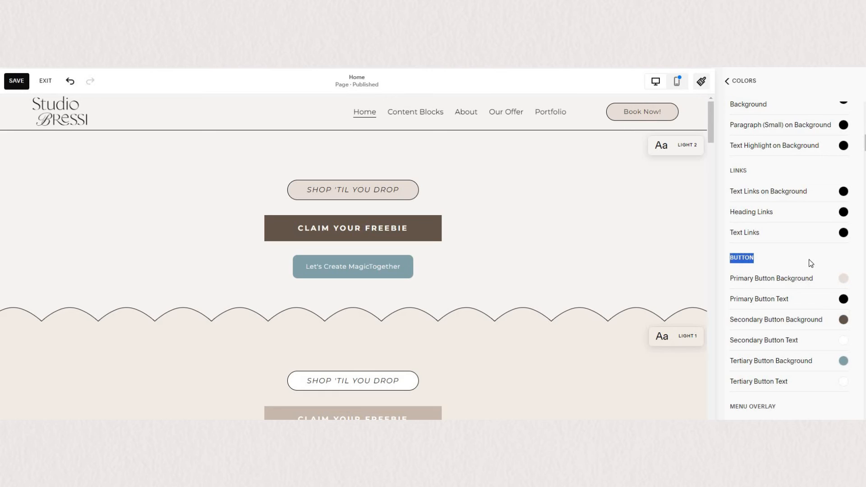
left_click(741, 285)
left_click(843, 278)
left_click(824, 260)
key("ctrl+z")
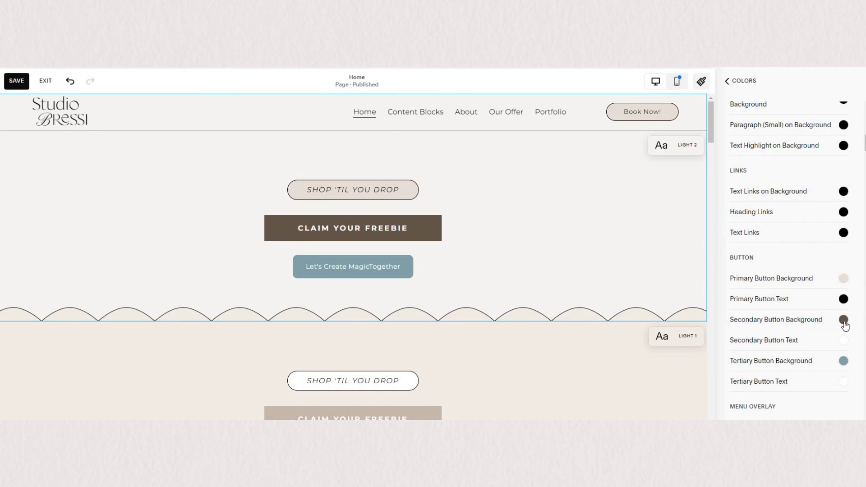
Step: Try black and custom colors for the Light 2 theme's secondary button background, and undo the changes
left_click(844, 319)
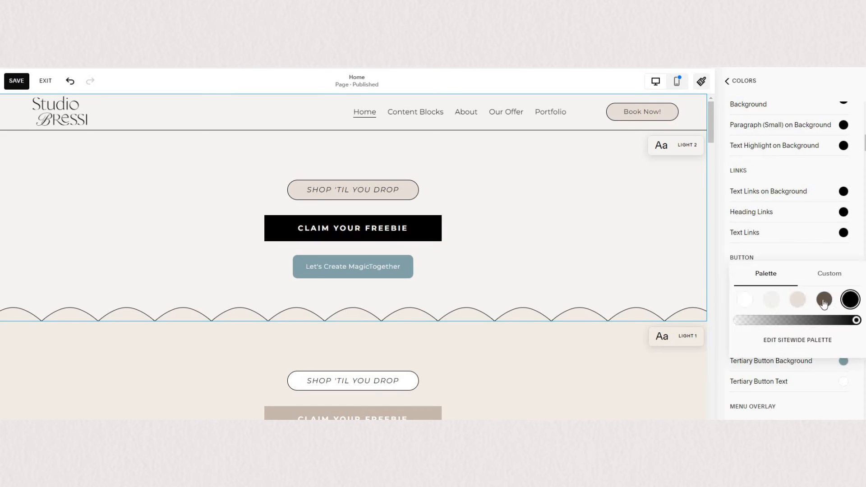
left_click(830, 274)
left_click(772, 277)
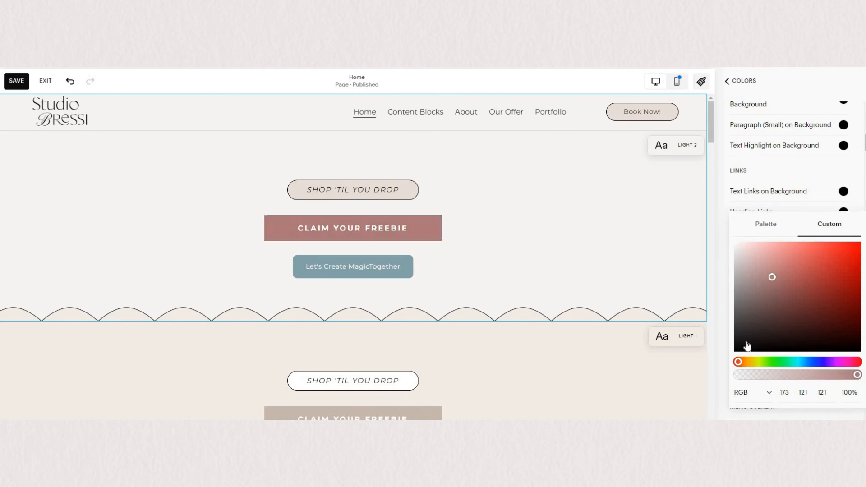
left_click(757, 362)
left_click(836, 362)
key("ctrl+z")
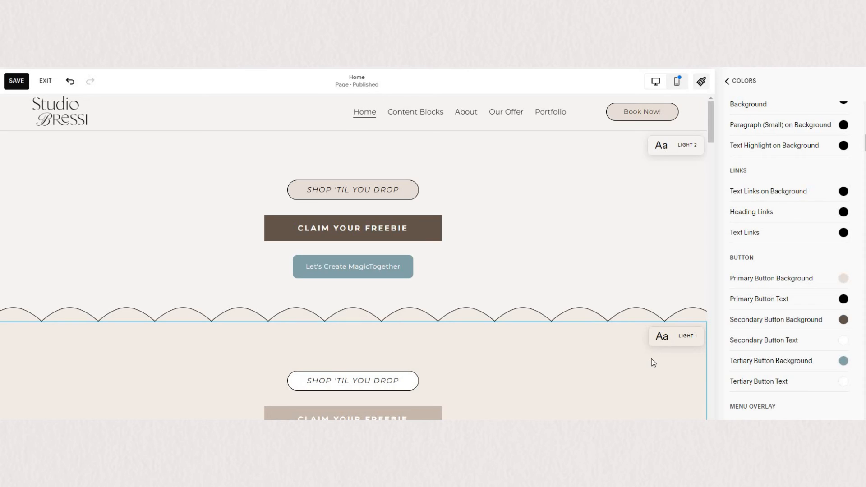
Step: Review the Light 1 theme's button colors and the available themes, compare the two sections' buttons, and leave the color settings
left_click(662, 342)
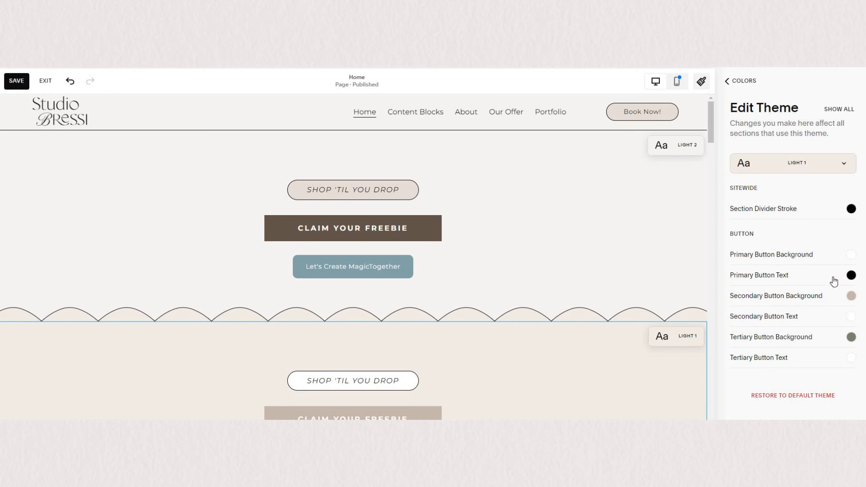
left_click(832, 167)
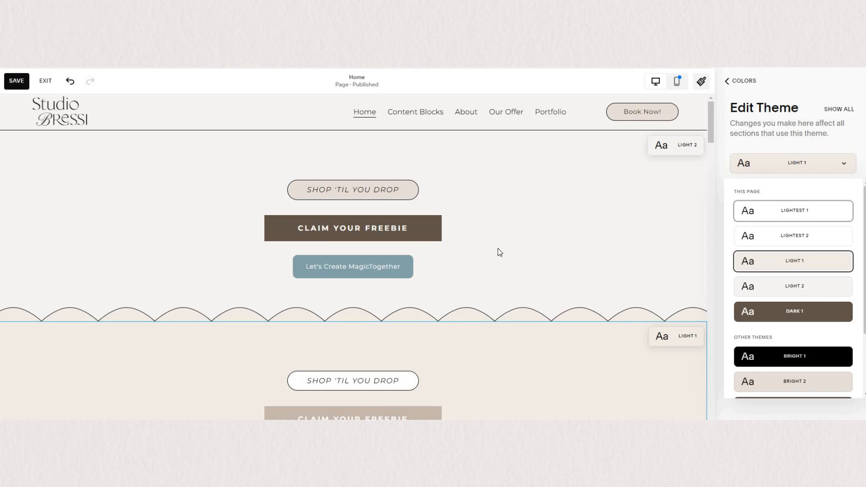
left_click(635, 256)
scroll(398, 372, "down", 1)
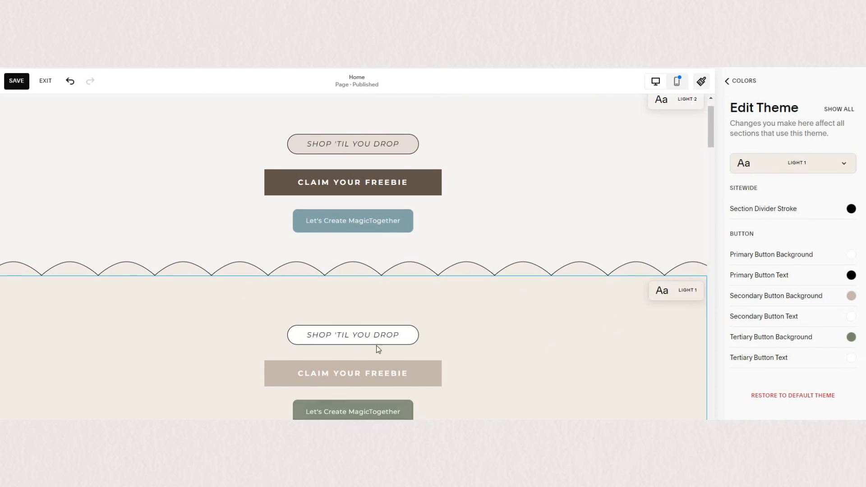
scroll(531, 251, "up", 1)
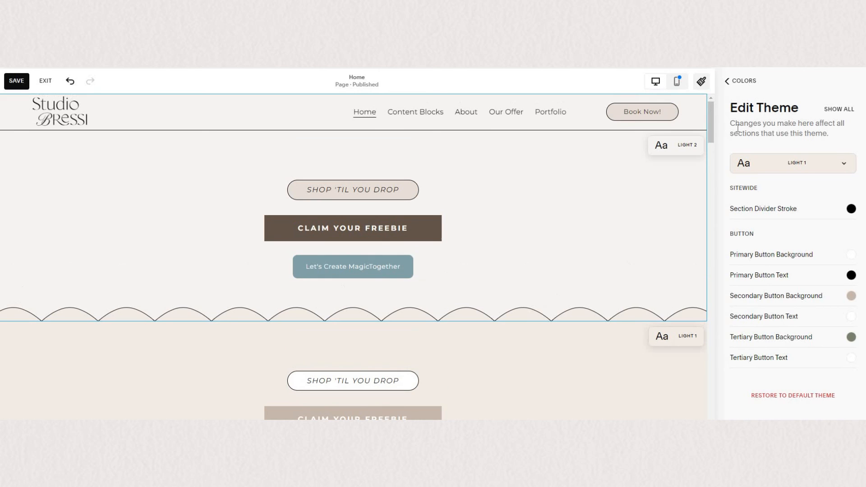
left_click(736, 83)
left_click(733, 82)
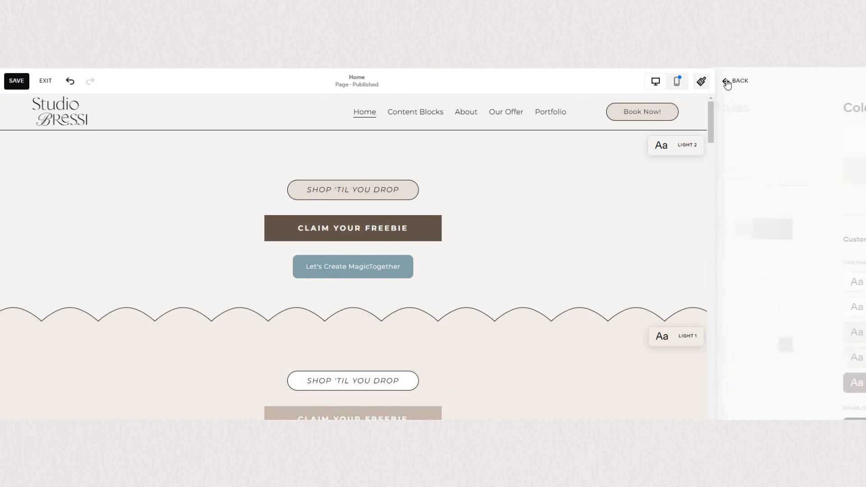
Step: Add a text block reading "SHOP NOW →" in bold to the section with the "Let's Create Magic Together" button
left_click(627, 158)
scroll(627, 158, "down", 5)
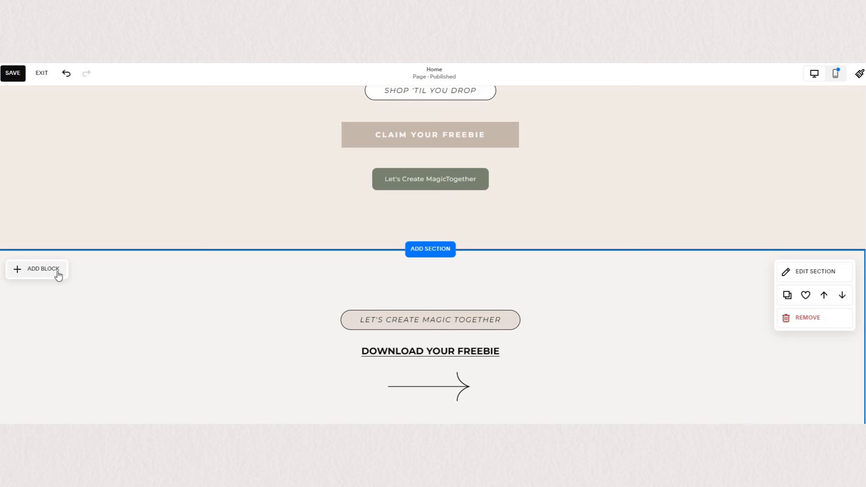
left_click(36, 269)
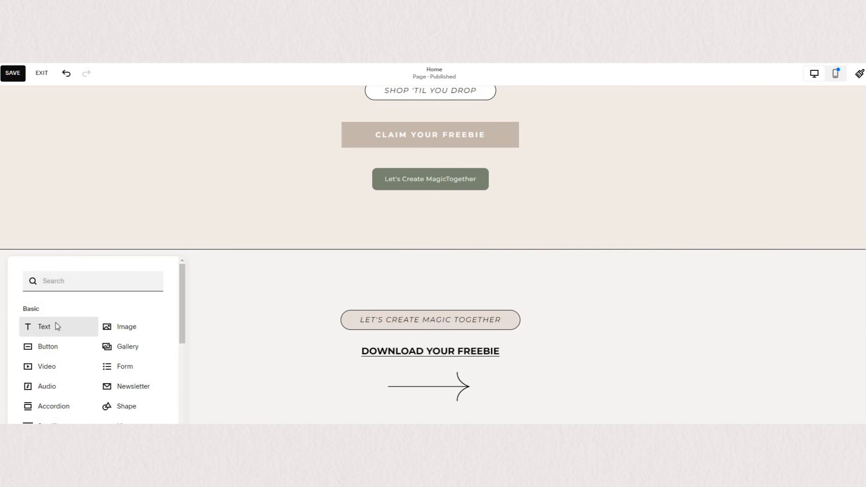
left_click(111, 314)
double_click(89, 309)
type("SHOP NOW →")
left_click(122, 307)
left_click_drag(120, 306, 64, 306)
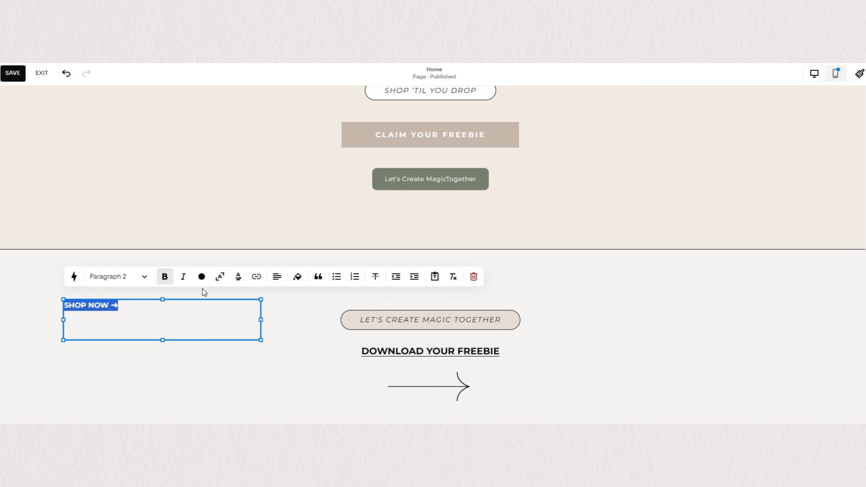
Step: Link the "SHOP NOW →" text to the Home page
left_click(257, 278)
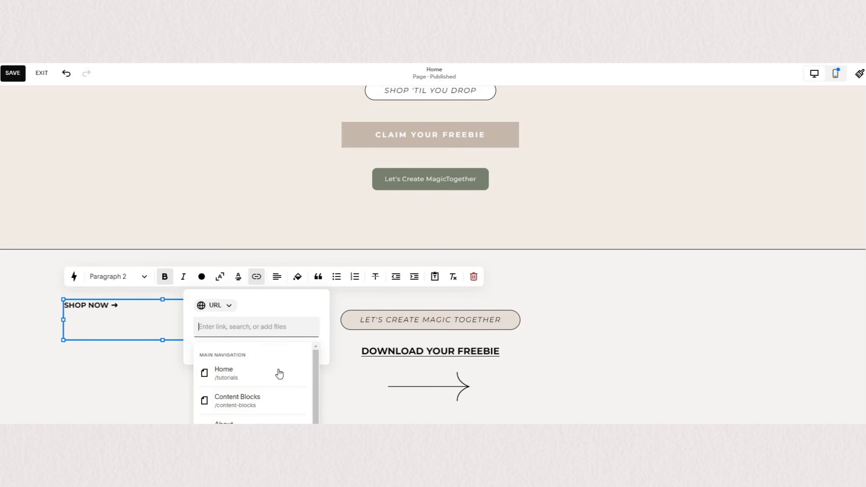
left_click(277, 377)
left_click(199, 378)
double_click(113, 309)
left_click(272, 359)
Step: Move the "SHOP NOW →" text block closer to the section's existing buttons and center its text
left_click_drag(164, 309, 232, 332)
double_click(230, 328)
left_click(269, 299)
left_click(294, 328)
left_click(110, 342)
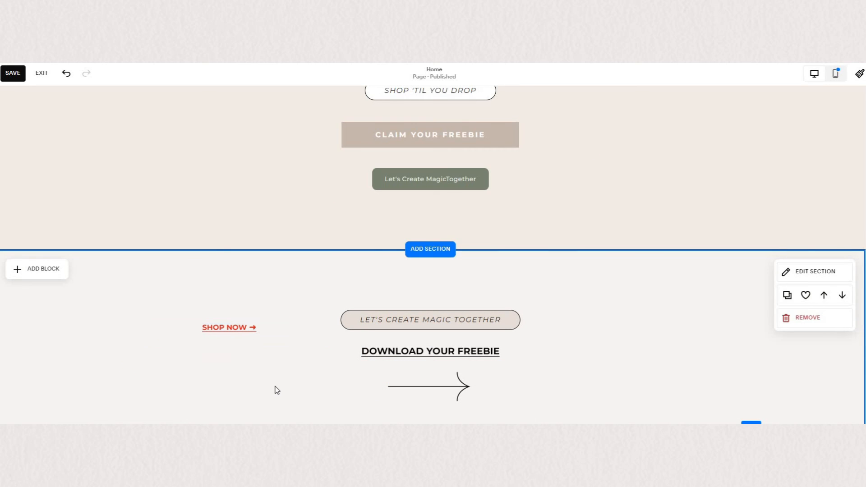
left_click(391, 383)
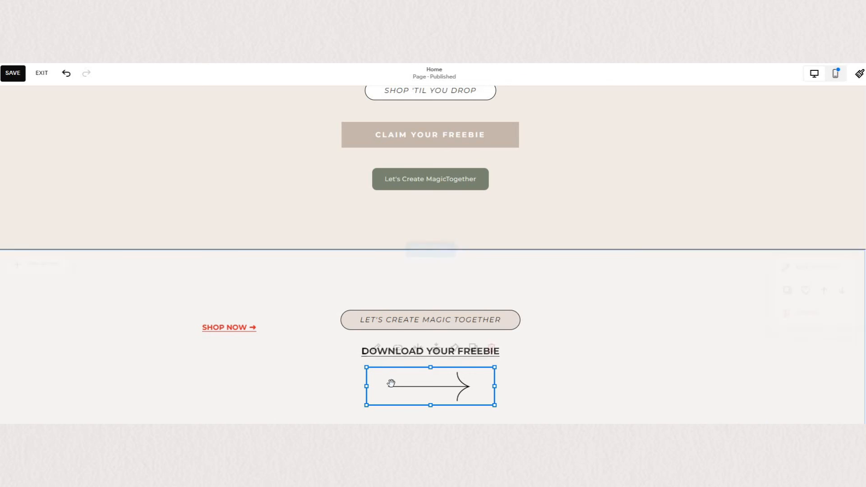
left_click(129, 322)
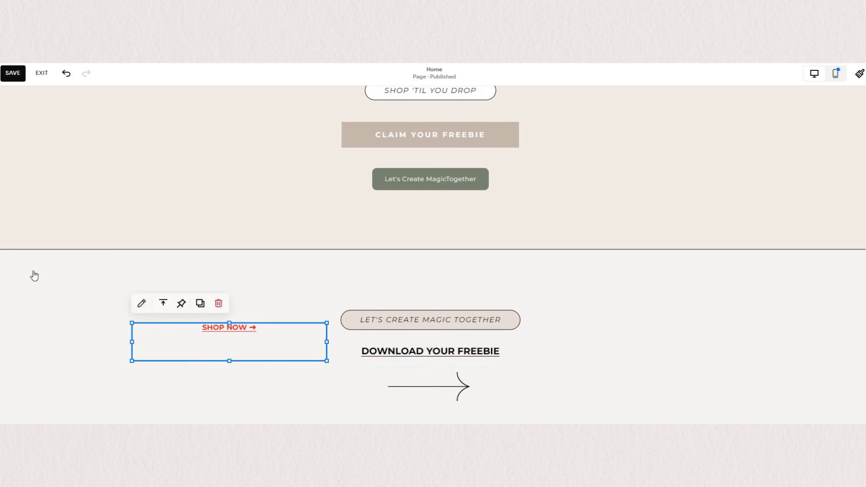
left_click(34, 273)
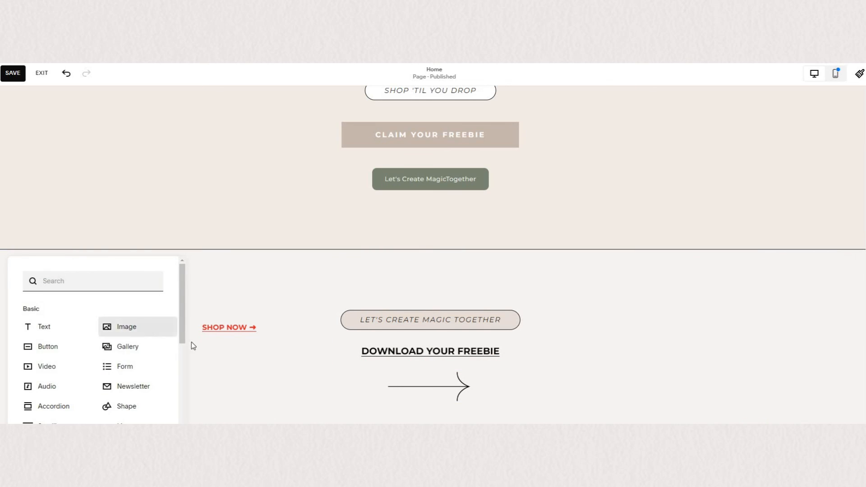
left_click(391, 389)
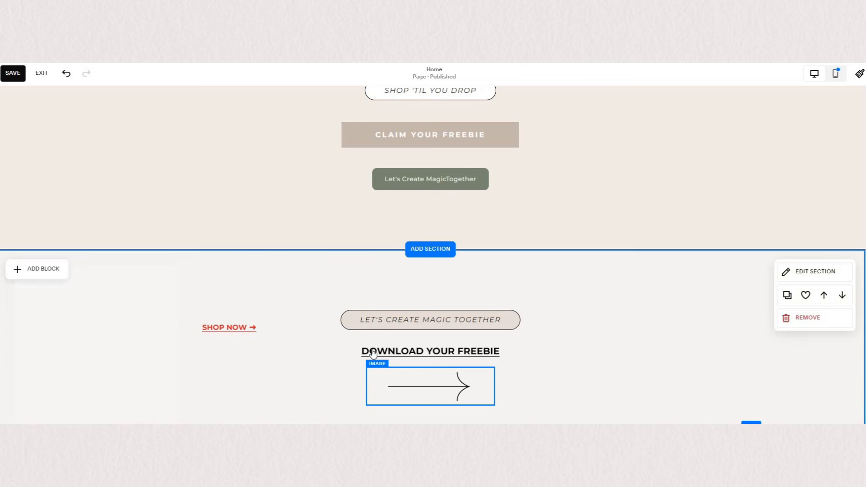
Step: Attach a link to the Home page to the arrow image below "Download Your Freebie", and save the page
left_click(422, 378)
double_click(423, 378)
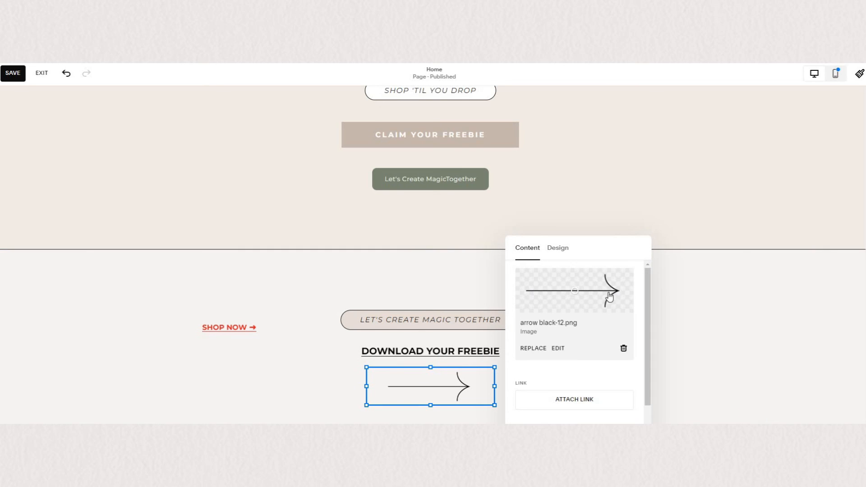
left_click_drag(637, 239, 786, 138)
left_click(698, 301)
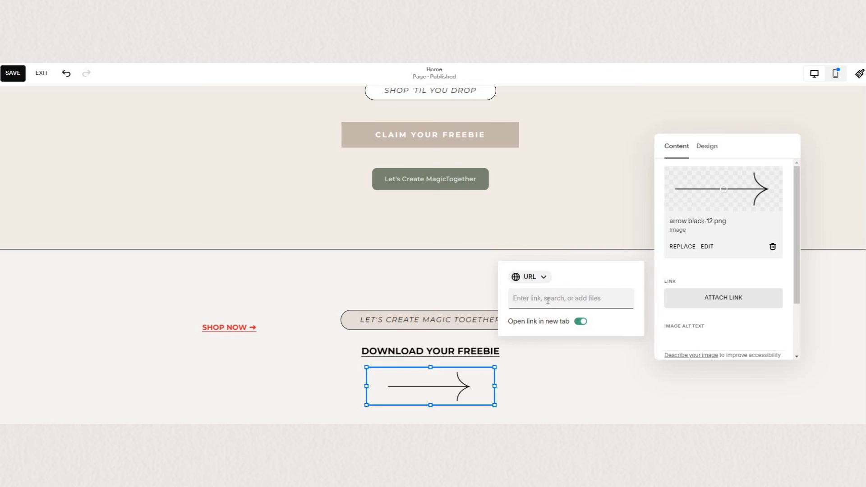
left_click(548, 300)
left_click(555, 348)
left_click(551, 381)
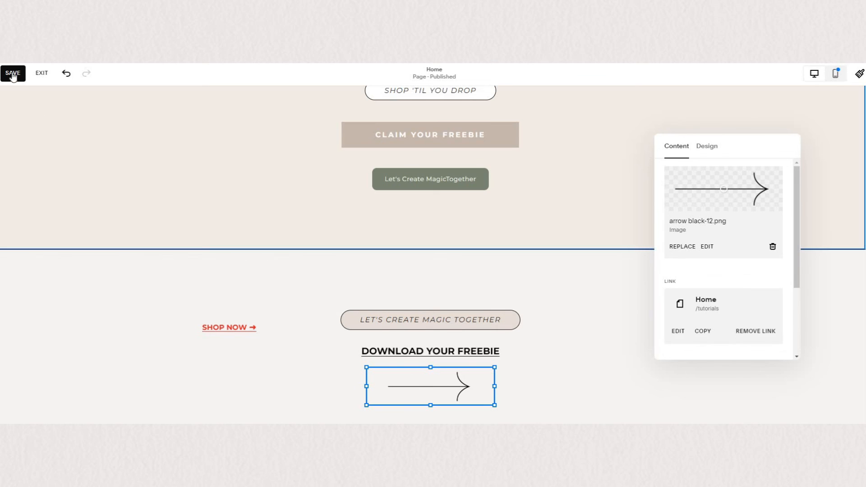
left_click(13, 74)
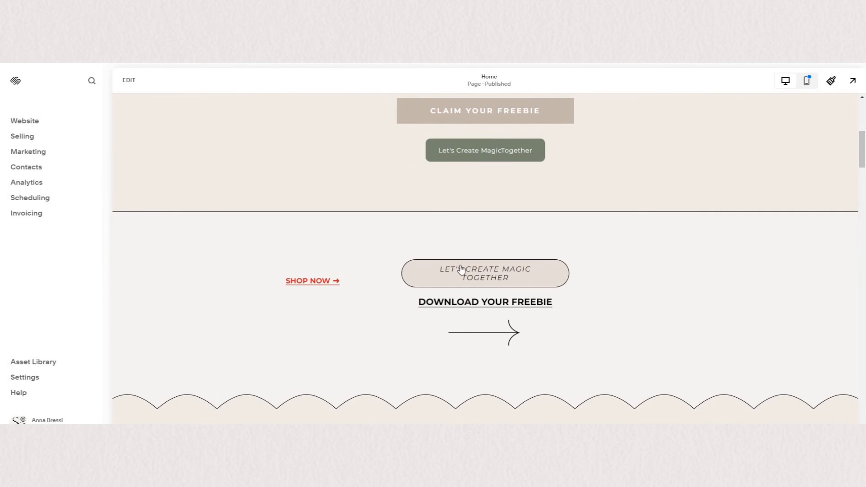